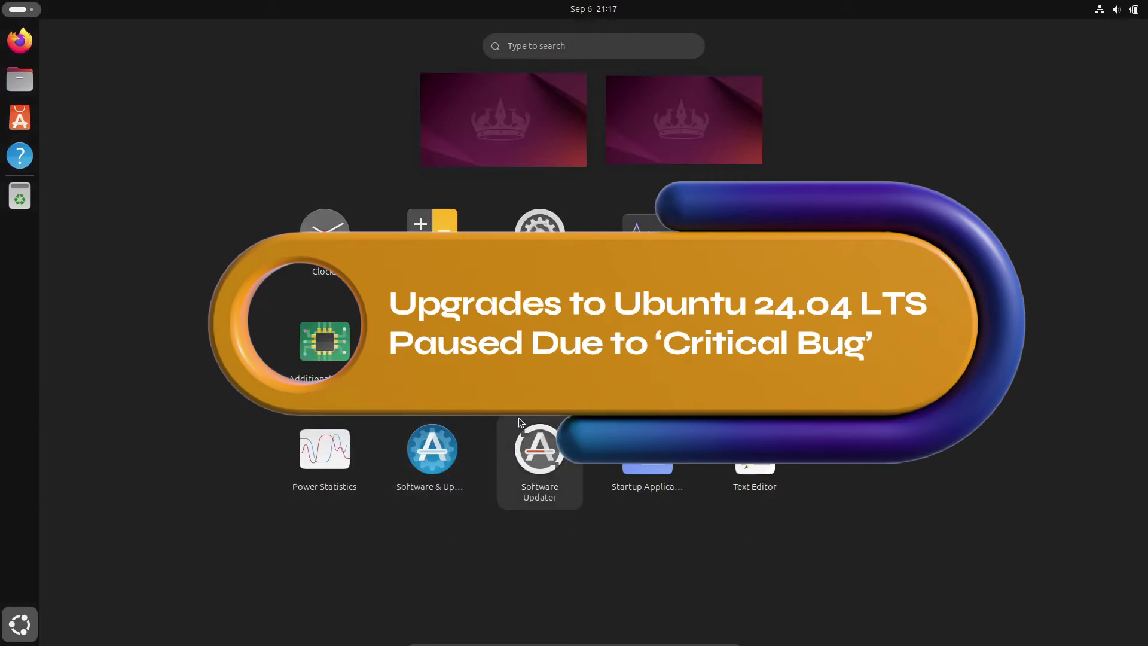
# Open a new Terminal window with Ctrl+Alt+T
pyautogui.press('Escape')
pyautogui.hotkey('ctrl', 'alt', 't')
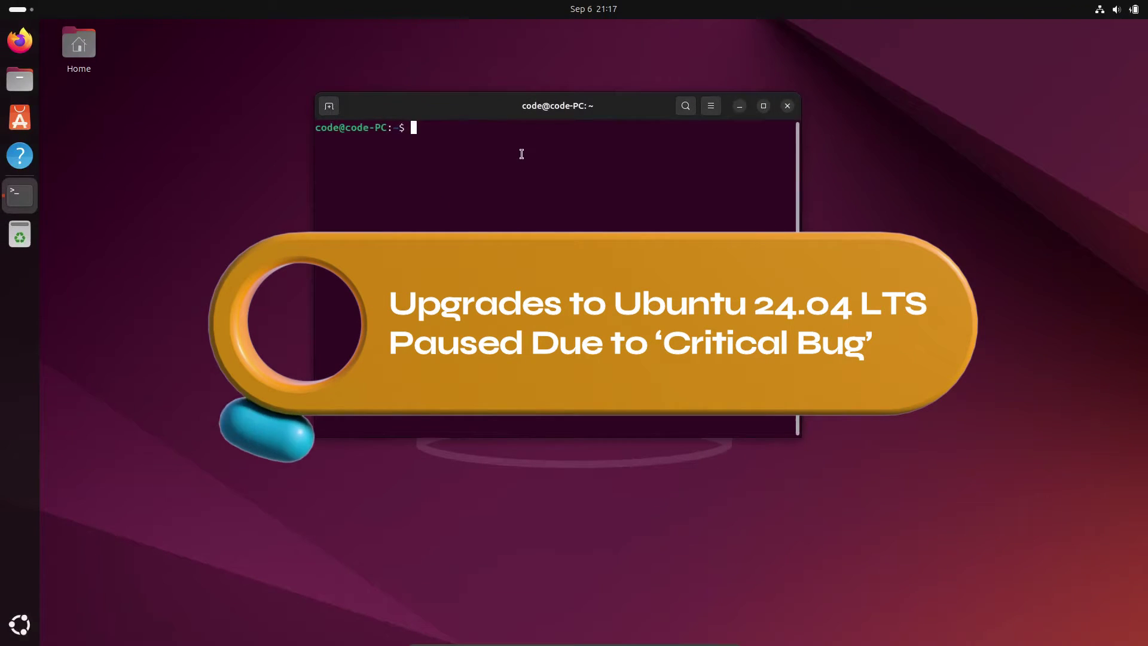
# Refresh package lists with sudo apt update (12 upgradable) and enter sudo apt upgrade
pyautogui.write('sud')
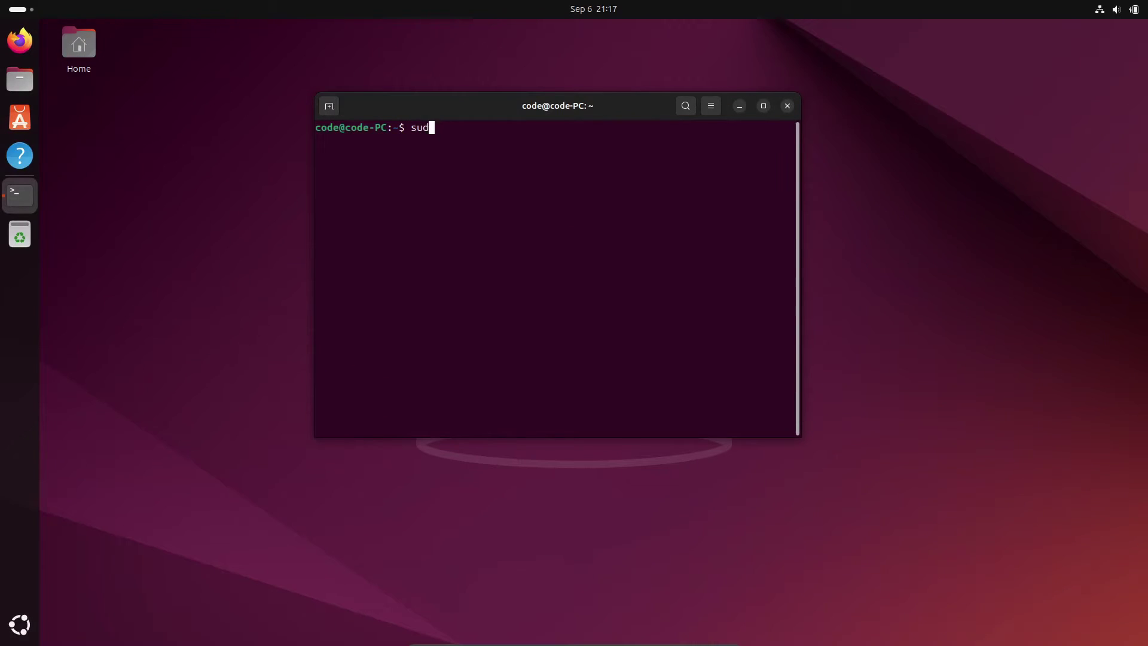
pyautogui.write('o apt update')
pyautogui.press('Return')
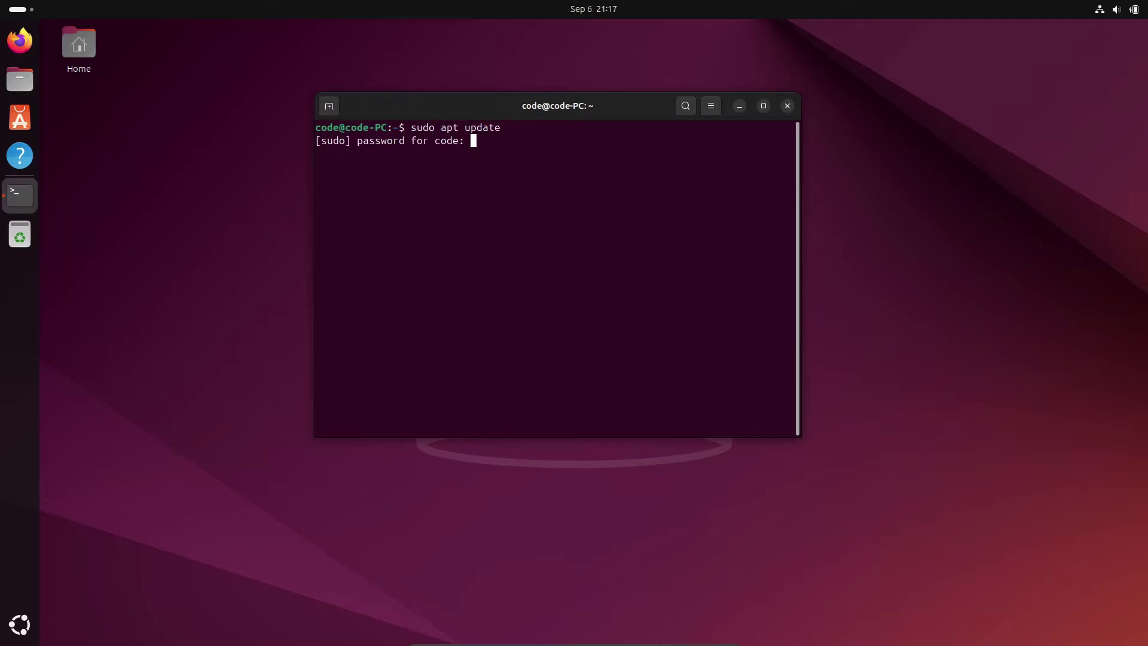
pyautogui.press('Return')
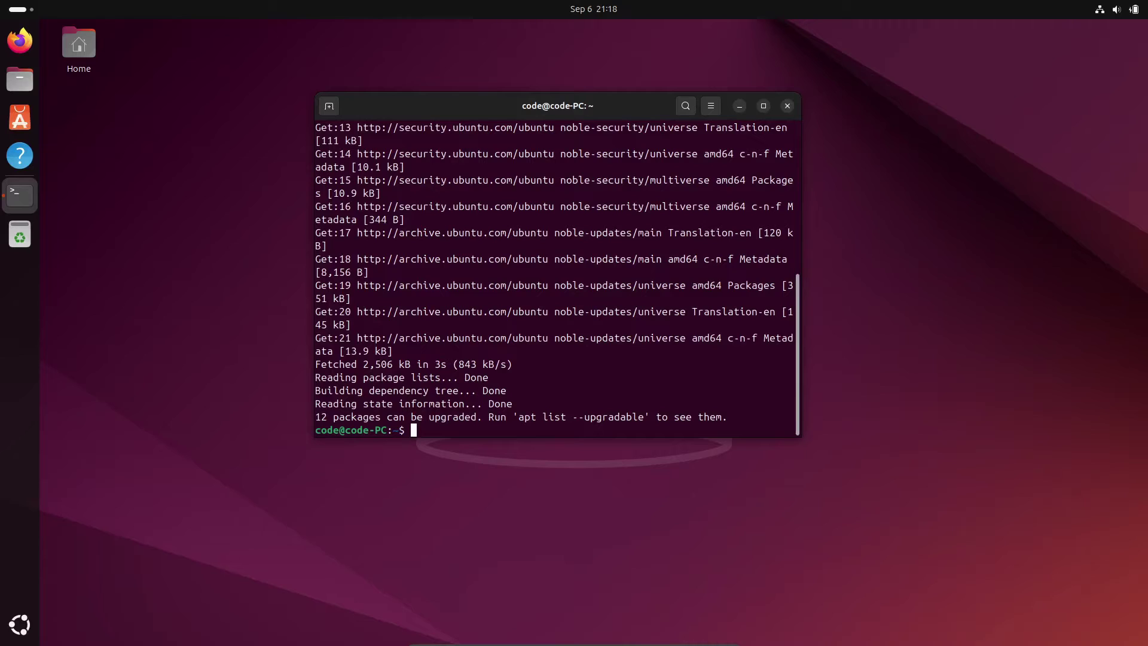
pyautogui.write('sudo apt upgrade')
# Run the upgrade, confirming with y, to install cloud-init, vim-common, vim-tiny and xxd
pyautogui.press('Return')
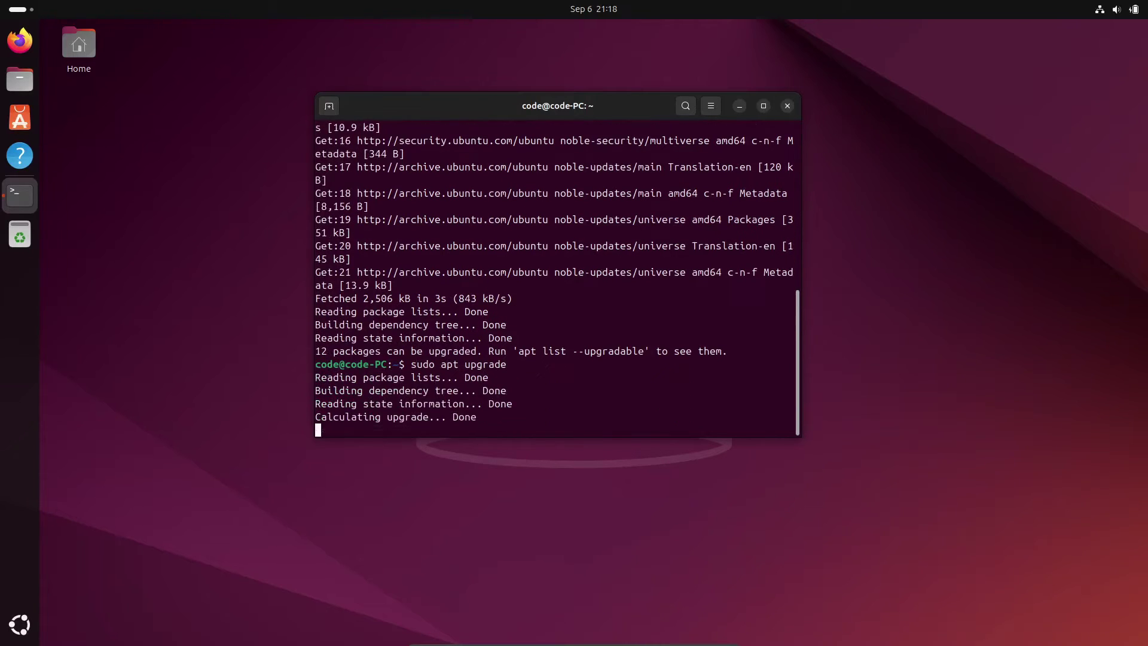
pyautogui.write('y')
pyautogui.press('Return')
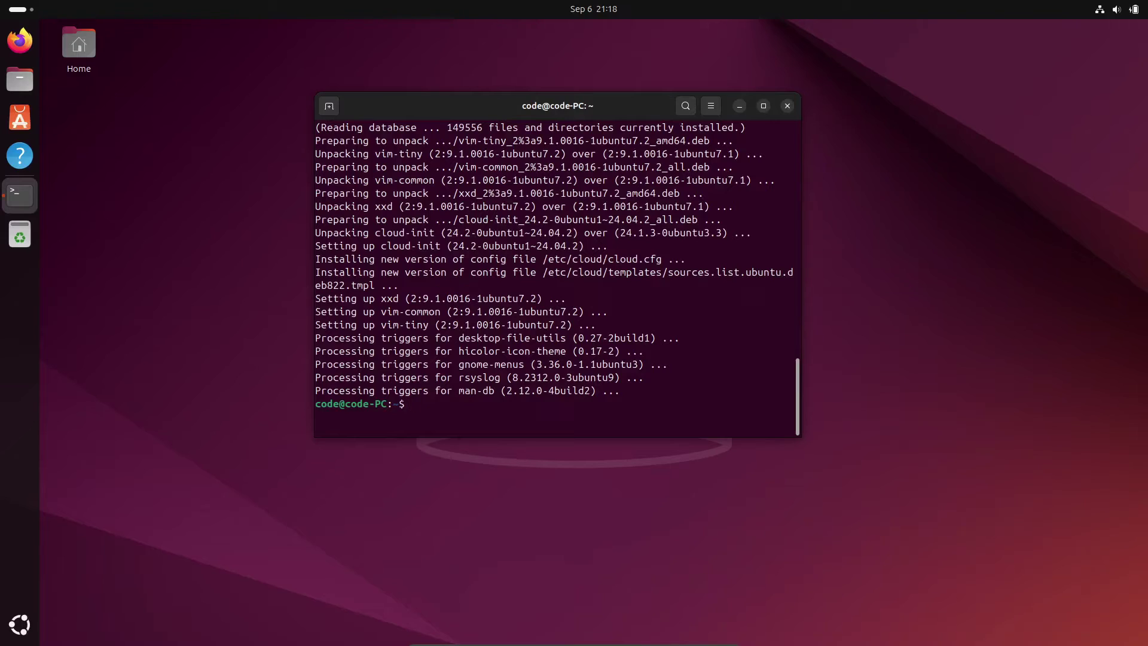
# Close Terminal and launch Software Updater from the applications grid
pyautogui.click(787, 106)
pyautogui.click(20, 624)
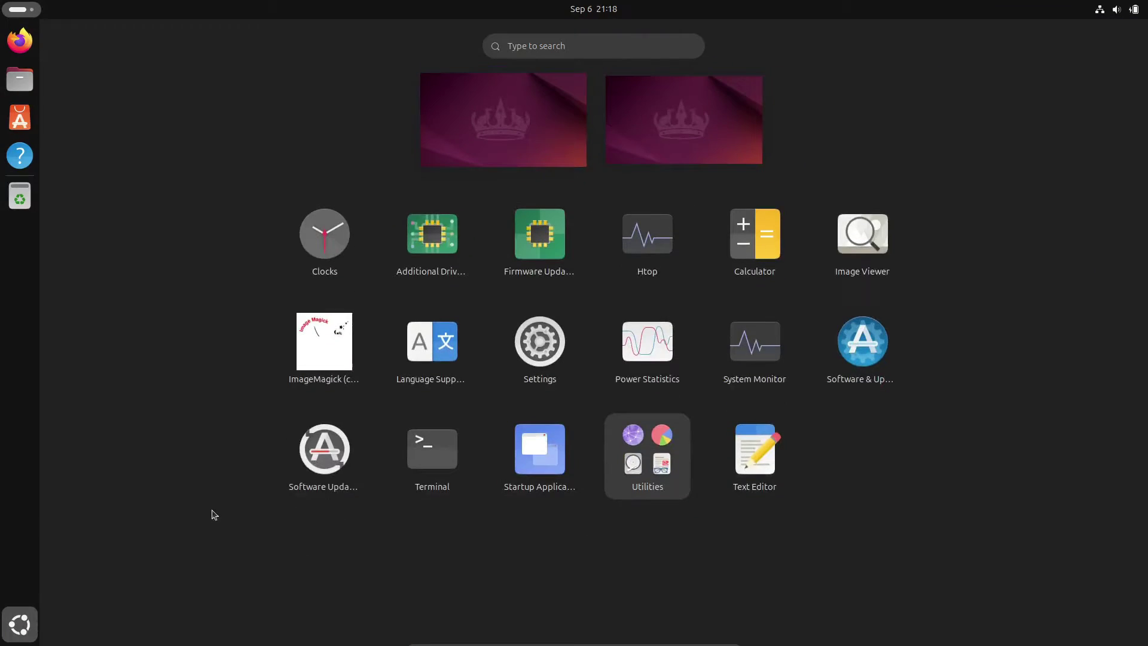
pyautogui.click(632, 471)
pyautogui.click(341, 597)
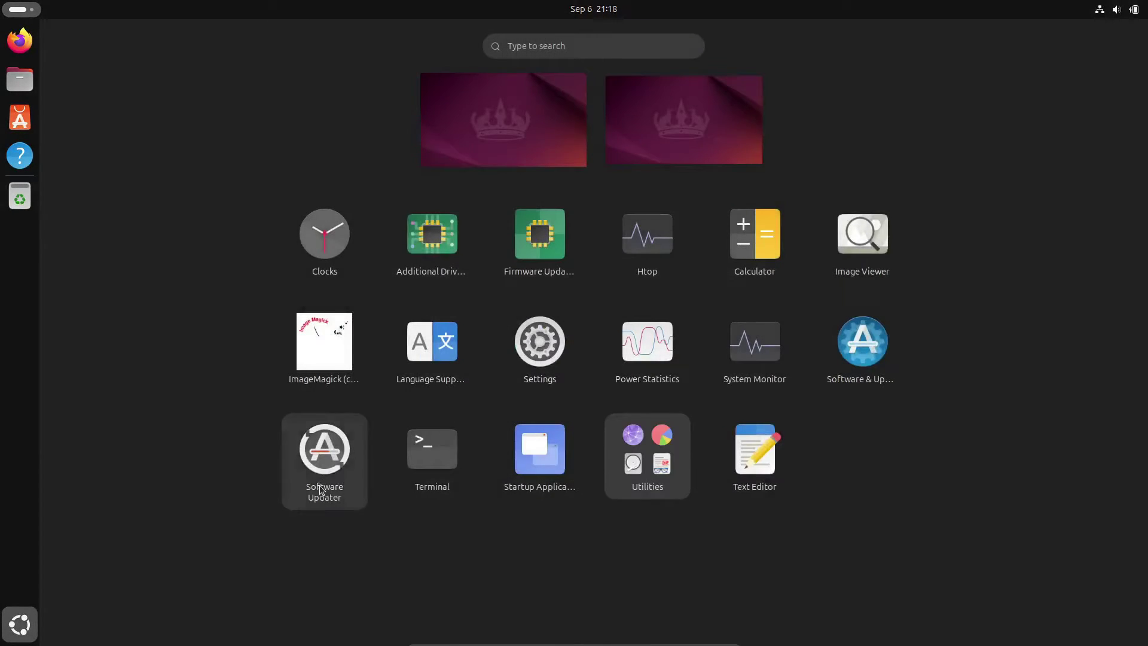
pyautogui.click(320, 486)
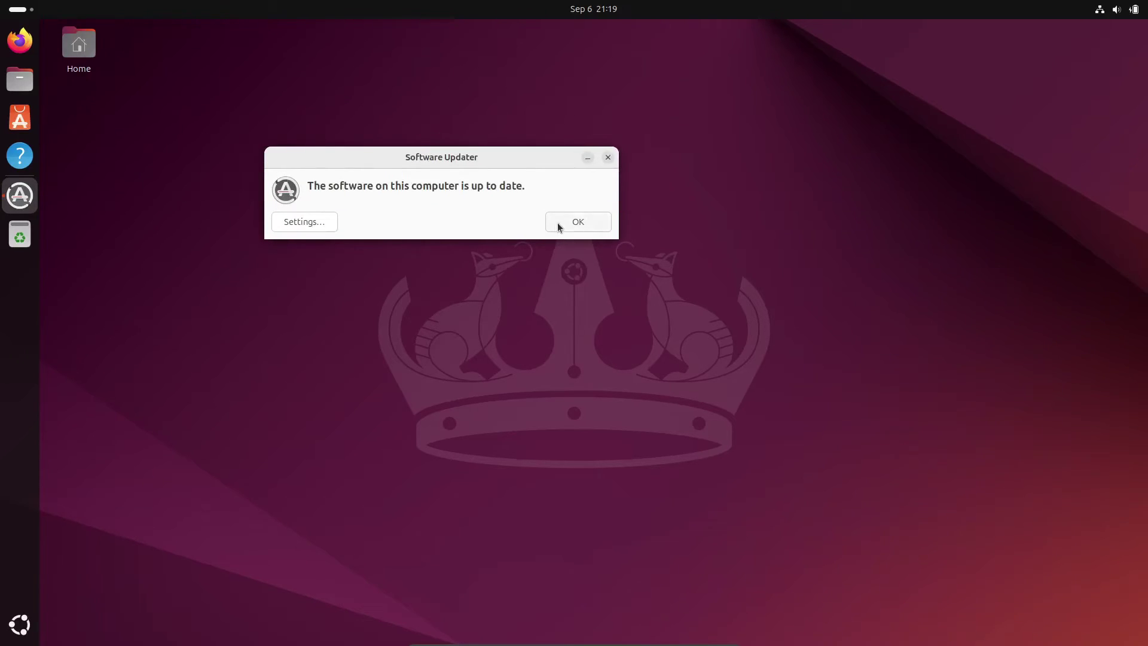
# Dismiss the 'software is up to date' message and return to the bare desktop
pyautogui.click(578, 222)
pyautogui.click(20, 625)
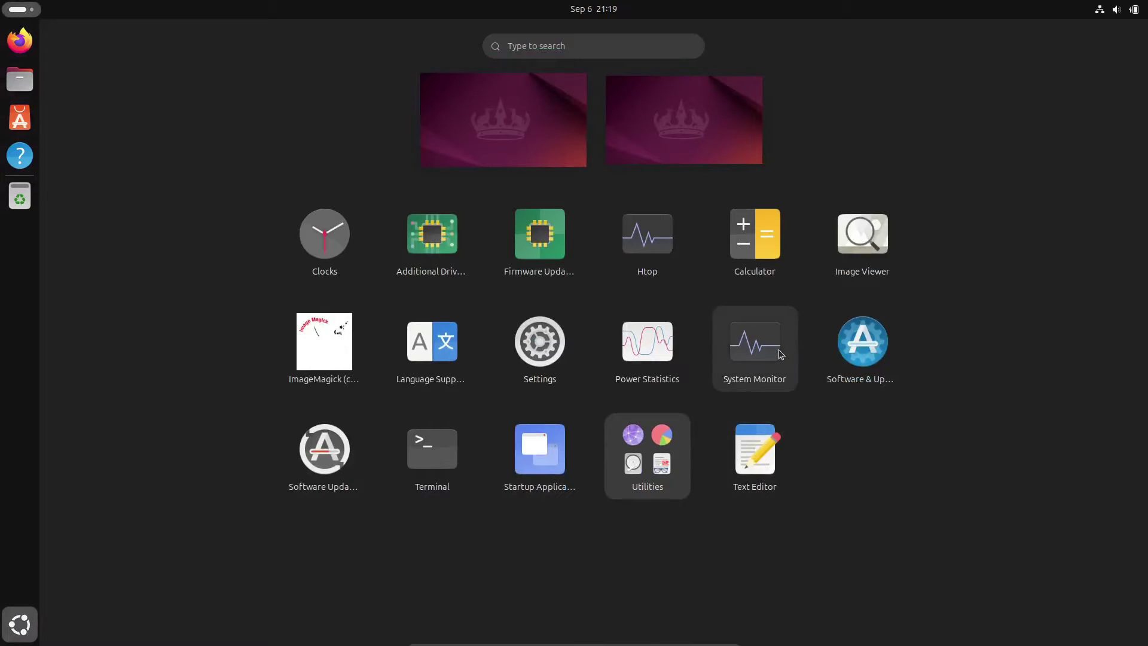
pyautogui.press('Escape')
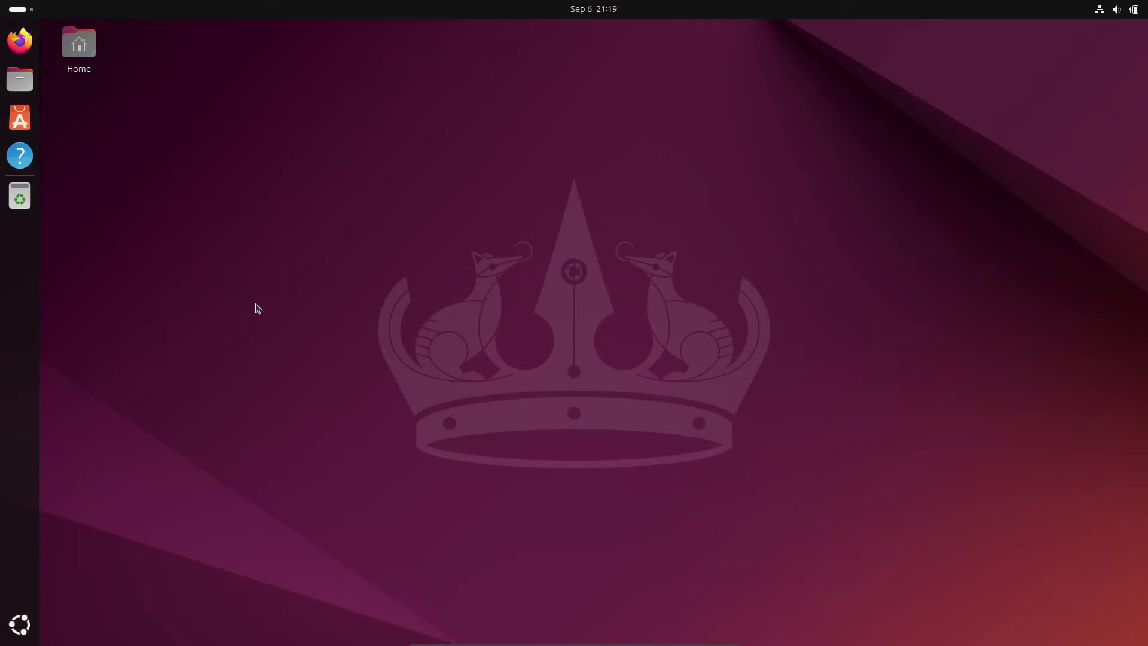
# Review the Other Software, Authentication, Additional Drivers and Ubuntu Pro tabs, then close Software & Updates
pyautogui.click(216, 65)
pyautogui.click(319, 63)
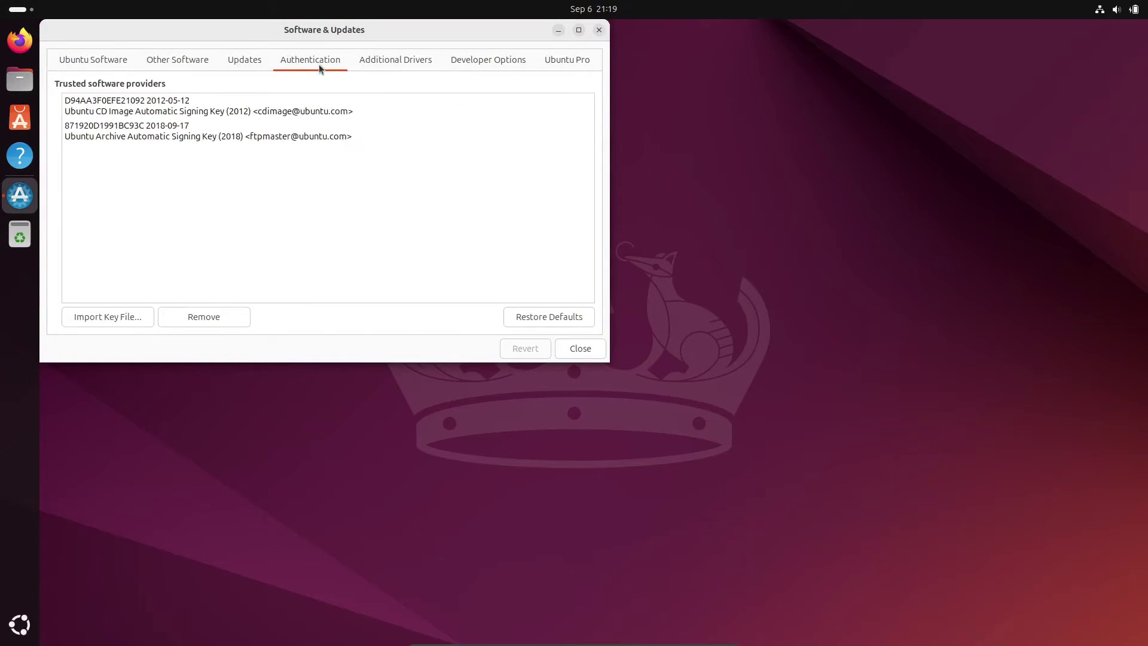
pyautogui.click(395, 60)
pyautogui.click(567, 60)
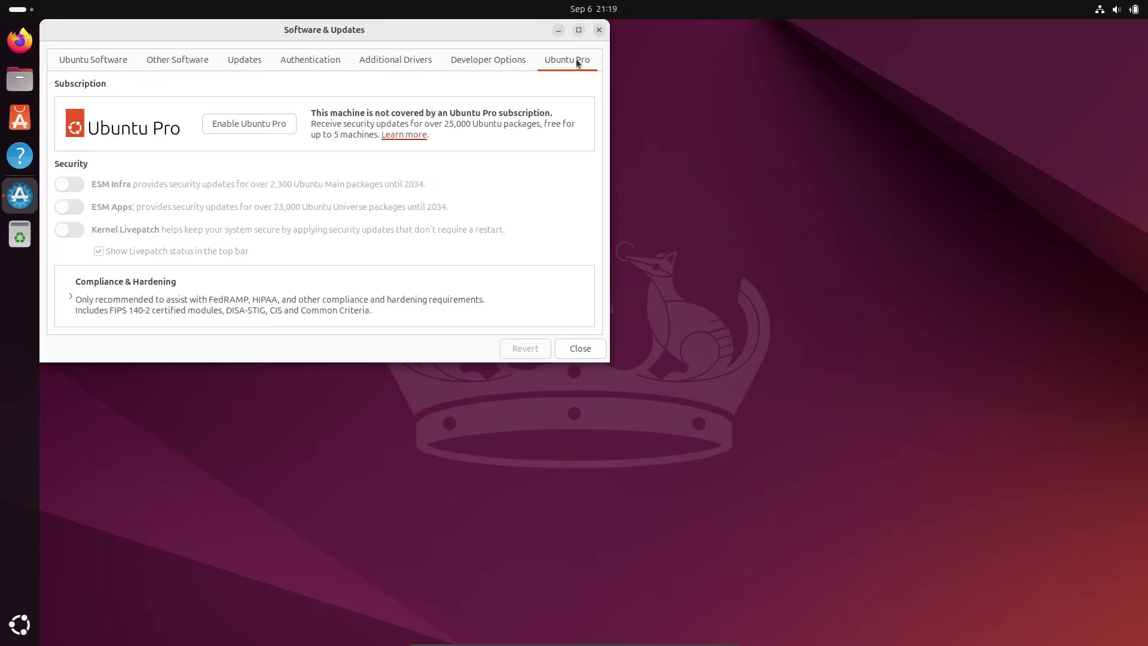
pyautogui.click(599, 30)
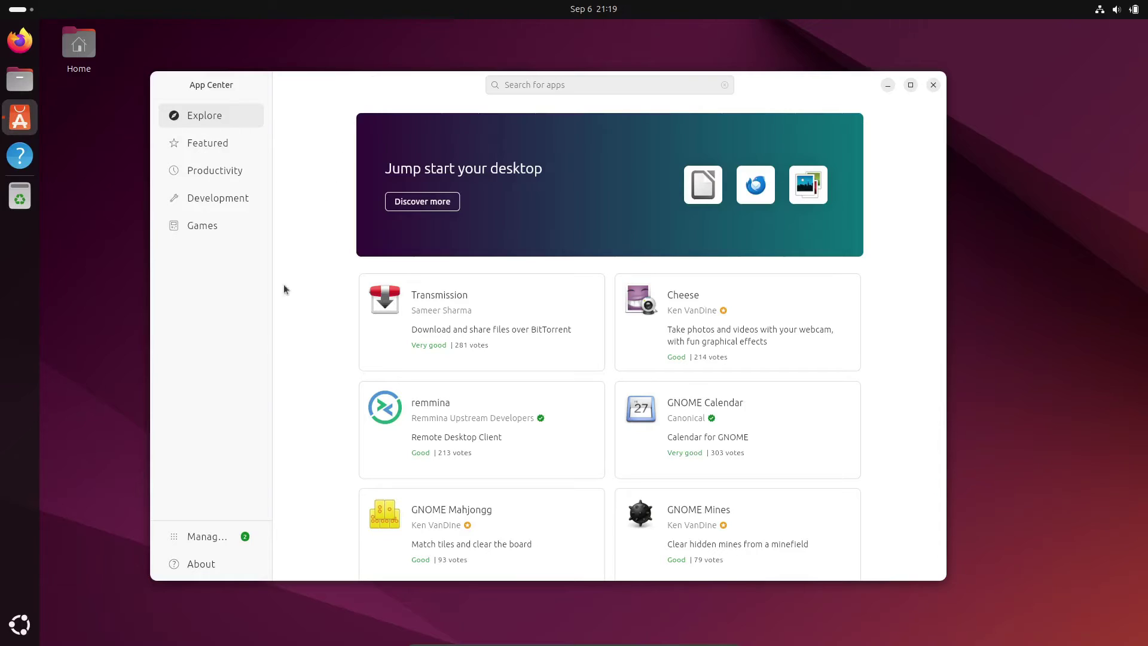
# In Manage, update the core22 snap after entering the administrator password
pyautogui.click(208, 545)
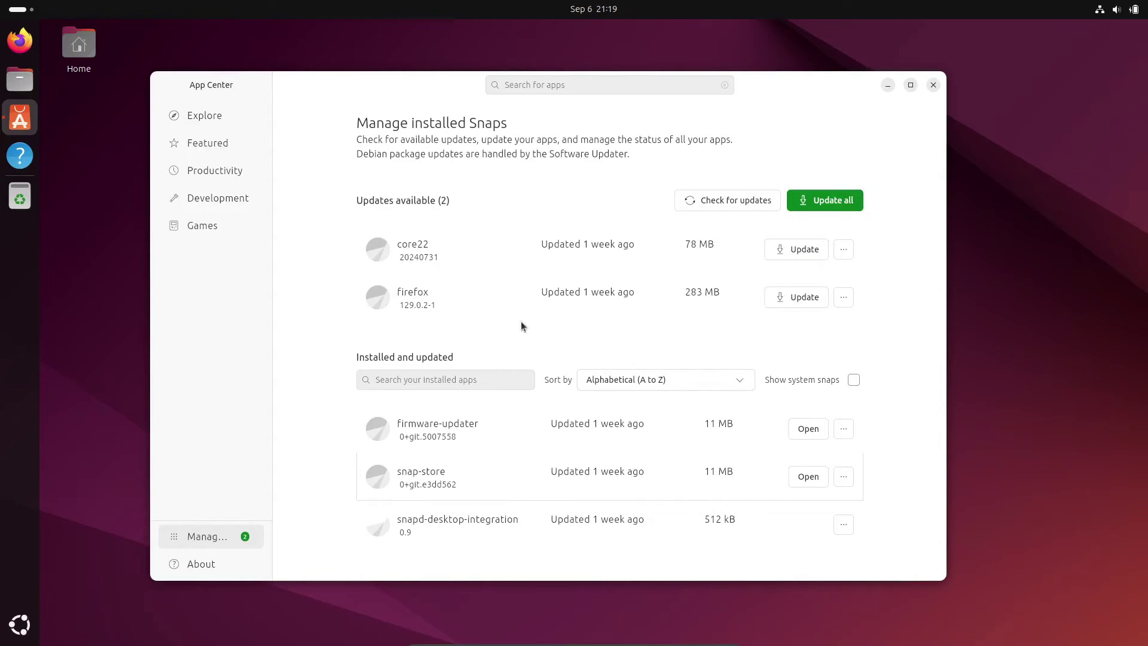
pyautogui.click(793, 255)
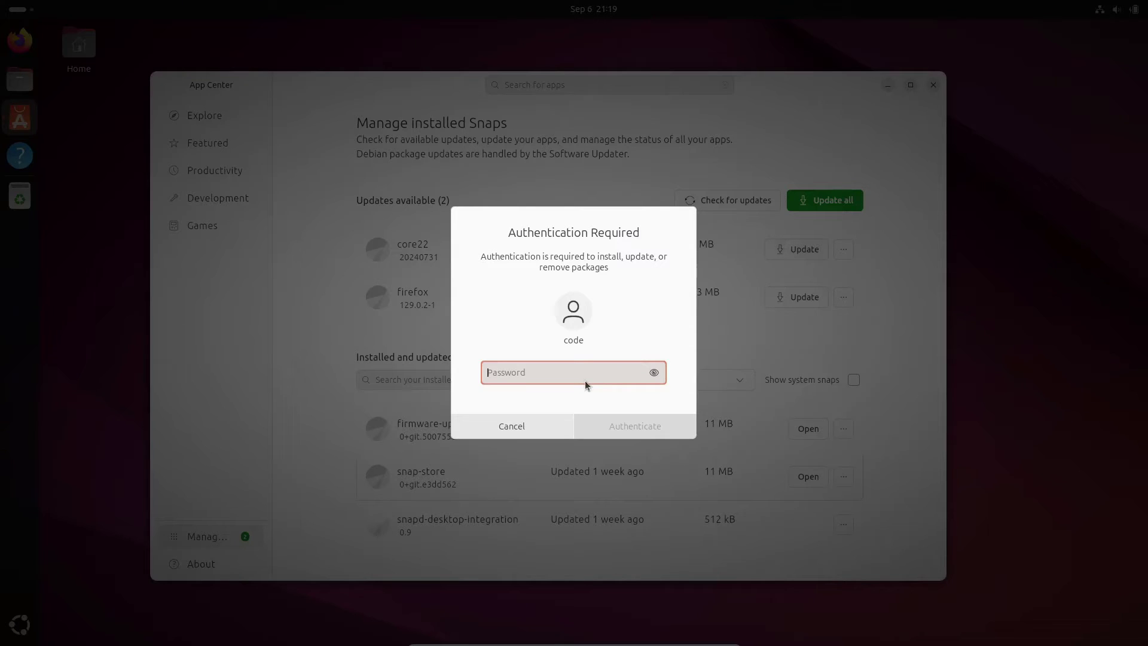
pyautogui.write('*****')
pyautogui.press('Return')
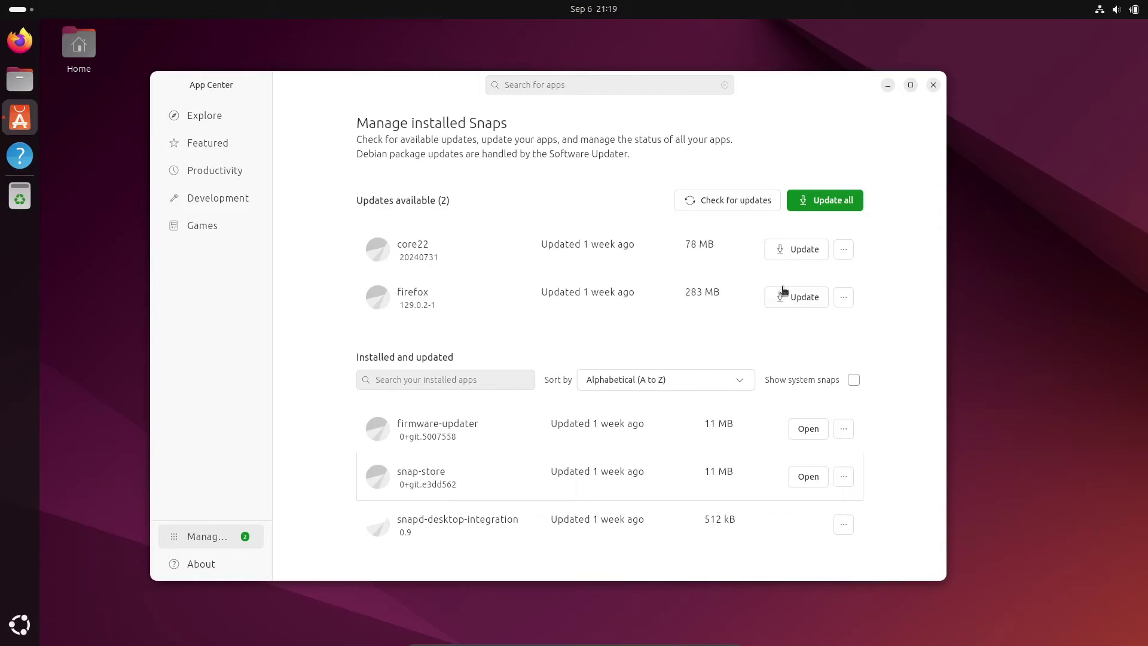
# Start the firefox snap update, retrying after dismissing the error
pyautogui.click(798, 299)
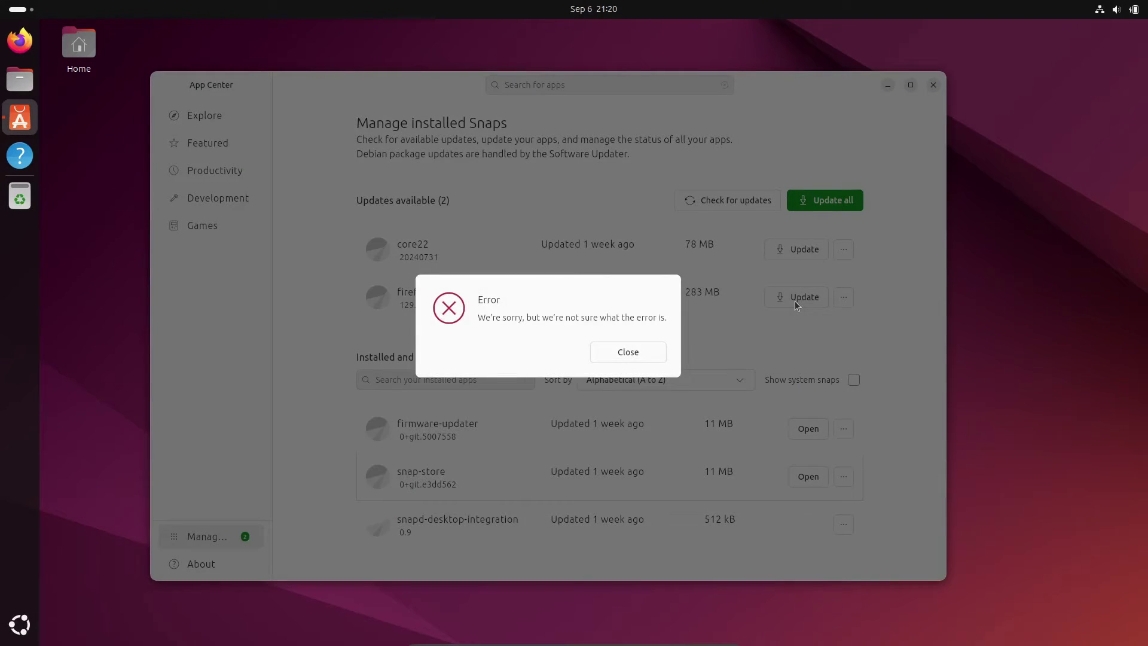
pyautogui.click(632, 362)
pyautogui.click(809, 298)
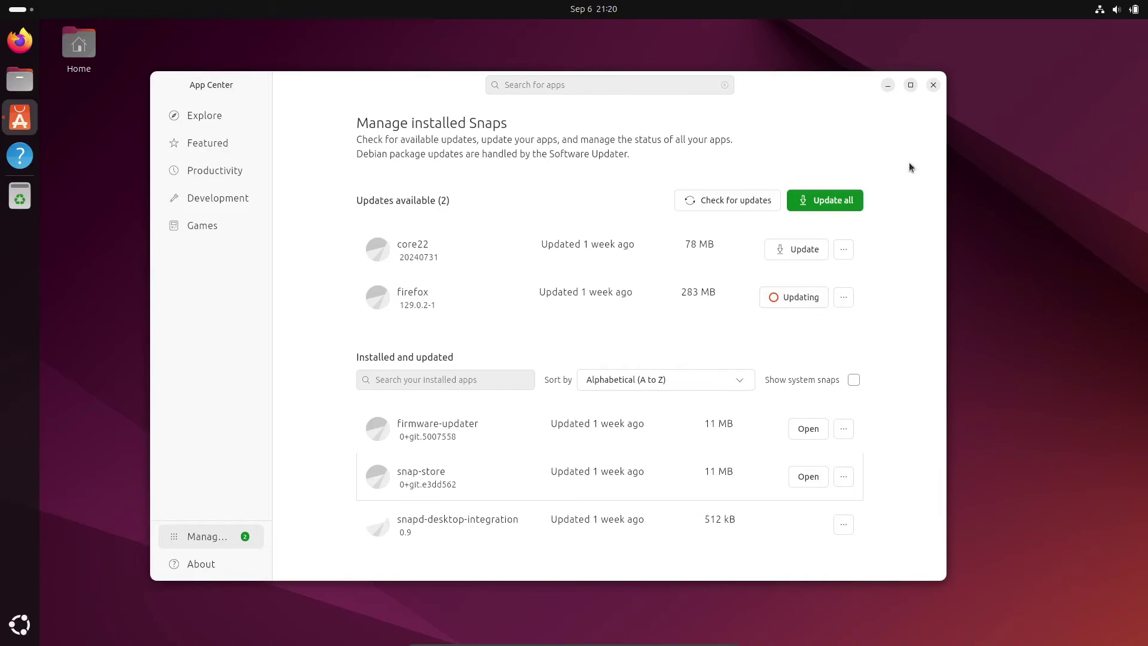
# Close App Center and briefly glance at the calendar and notifications panel
pyautogui.click(932, 85)
pyautogui.click(594, 9)
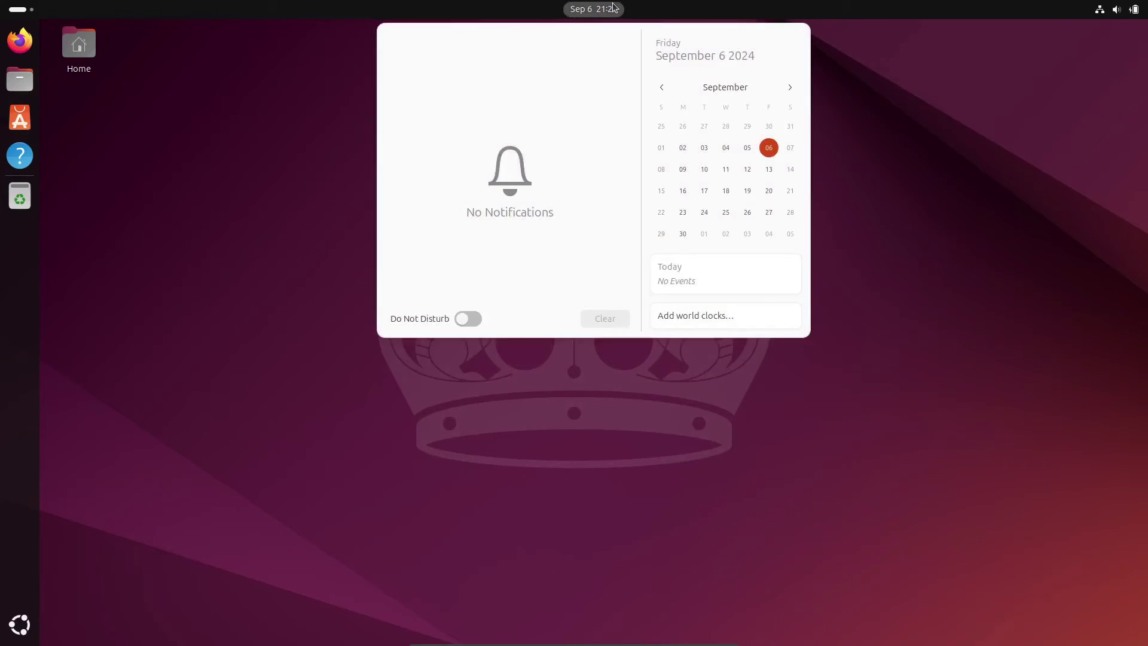
pyautogui.click(594, 9)
# Expand and collapse the Sound Output device list in quick settings, then dismiss the panel
pyautogui.click(1113, 11)
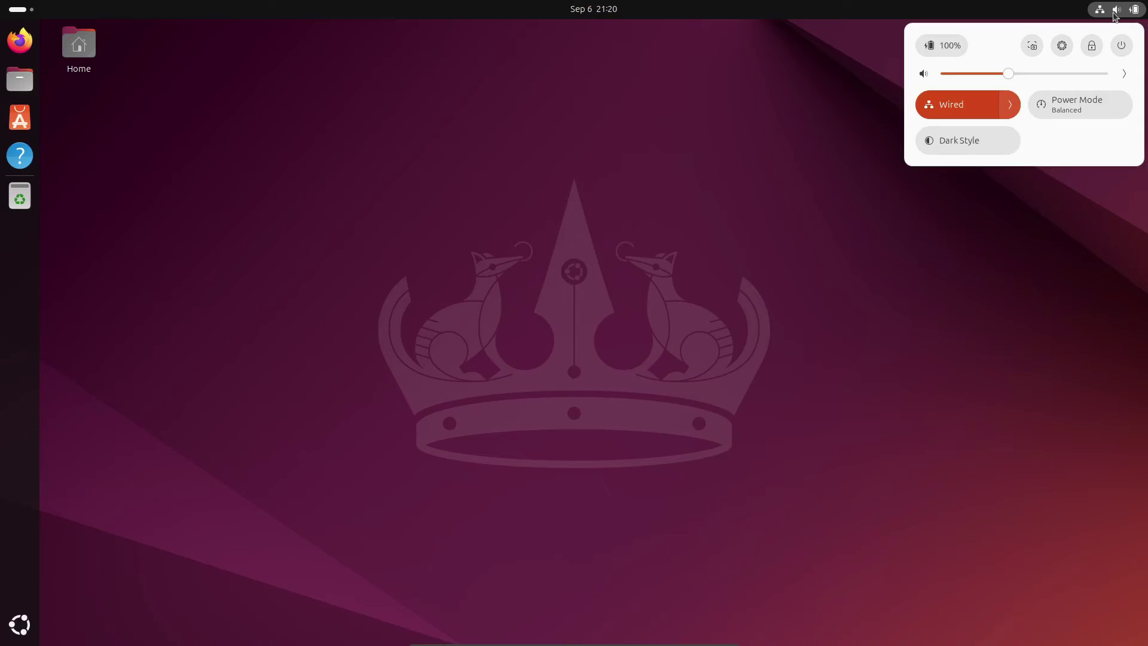
pyautogui.click(1122, 75)
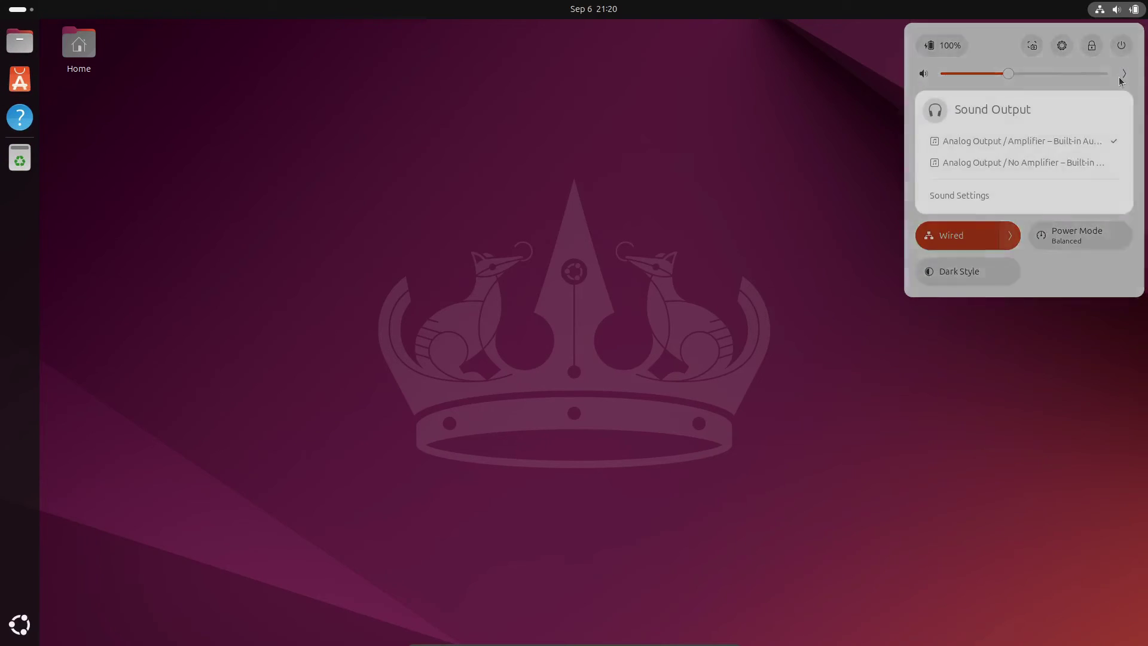
pyautogui.click(1123, 74)
pyautogui.click(1060, 46)
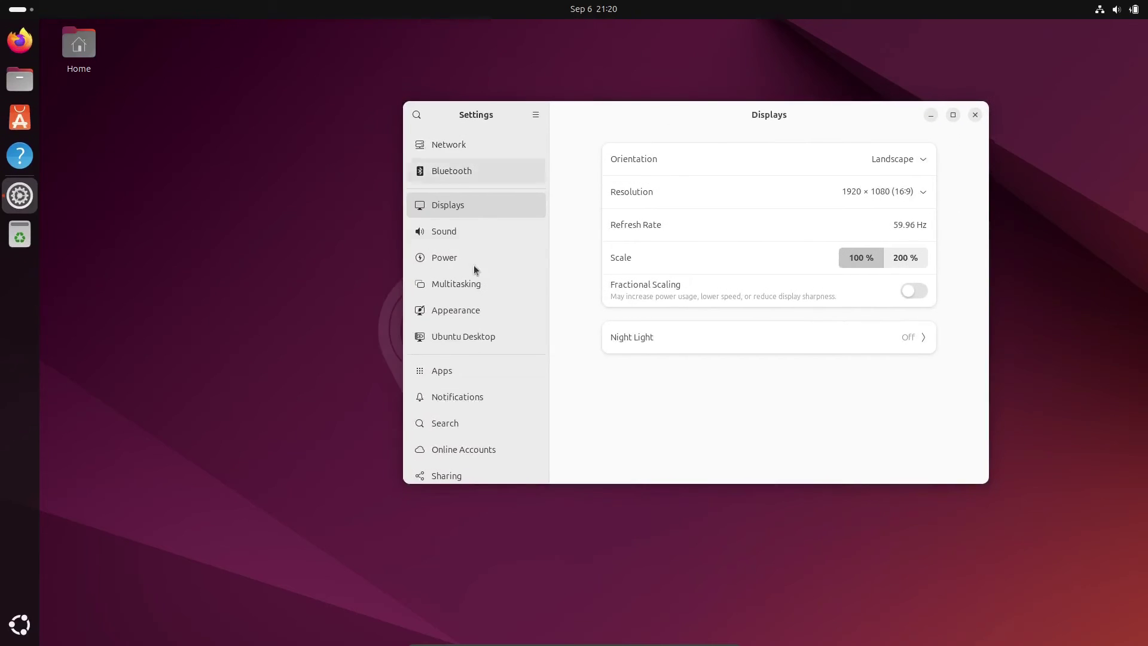
# Review About's system details (Ubuntu 24.04.1 LTS, 3.8 GiB memory, 32.2 GB disk), then close Settings
pyautogui.scroll(-5, 474, 265)
pyautogui.click(467, 472)
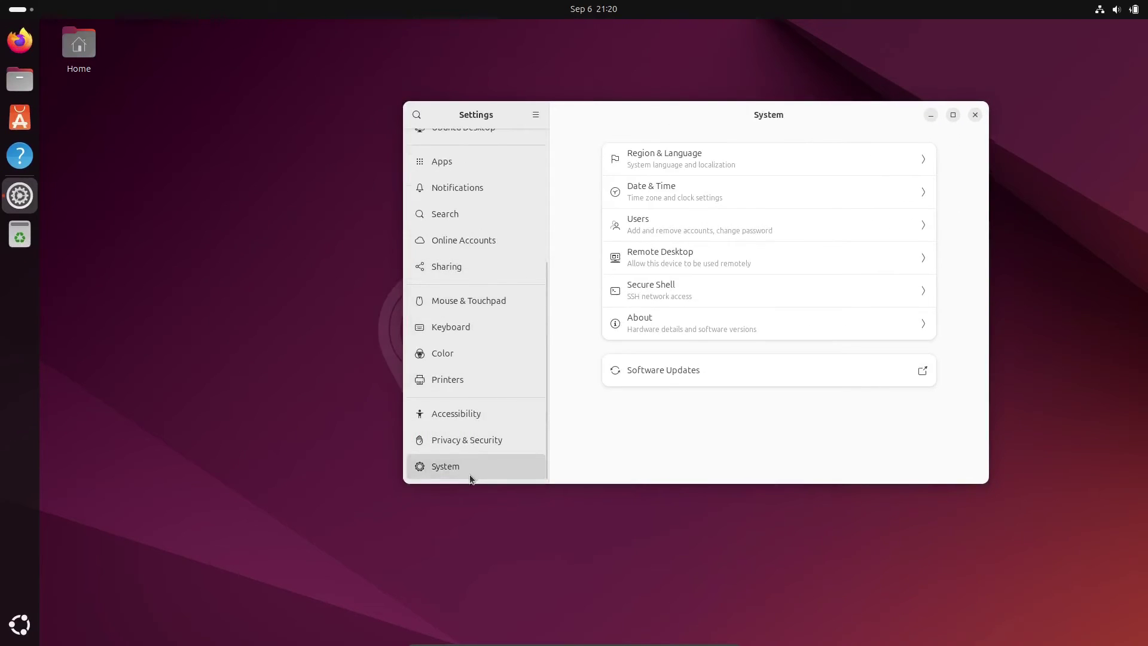
pyautogui.click(707, 326)
pyautogui.click(700, 459)
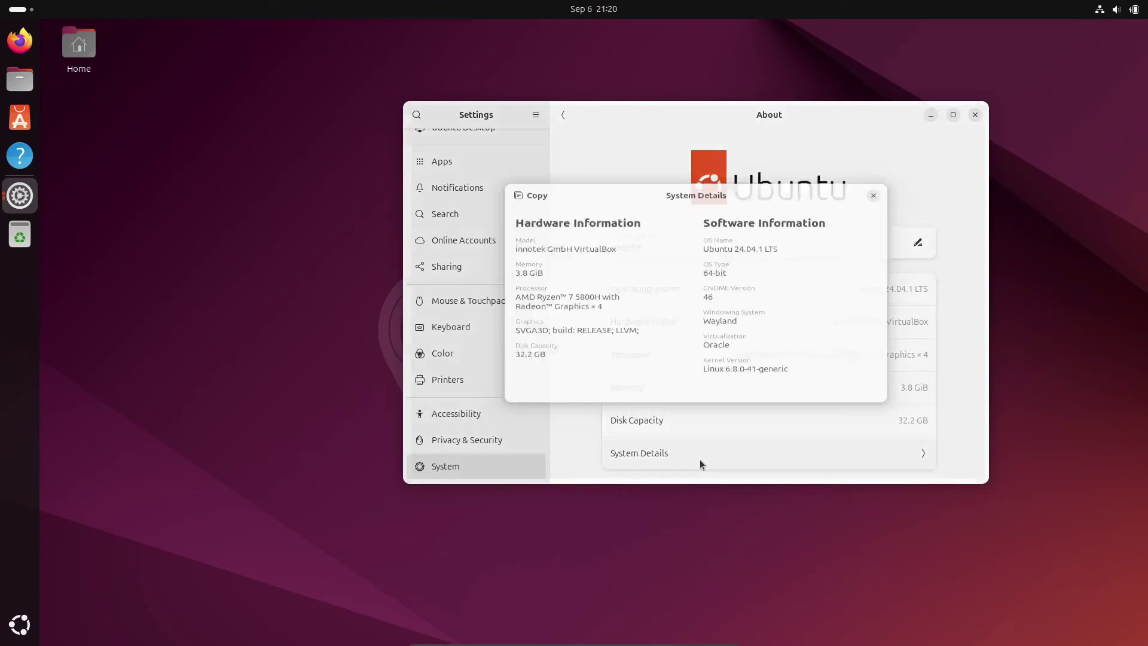
pyautogui.click(874, 181)
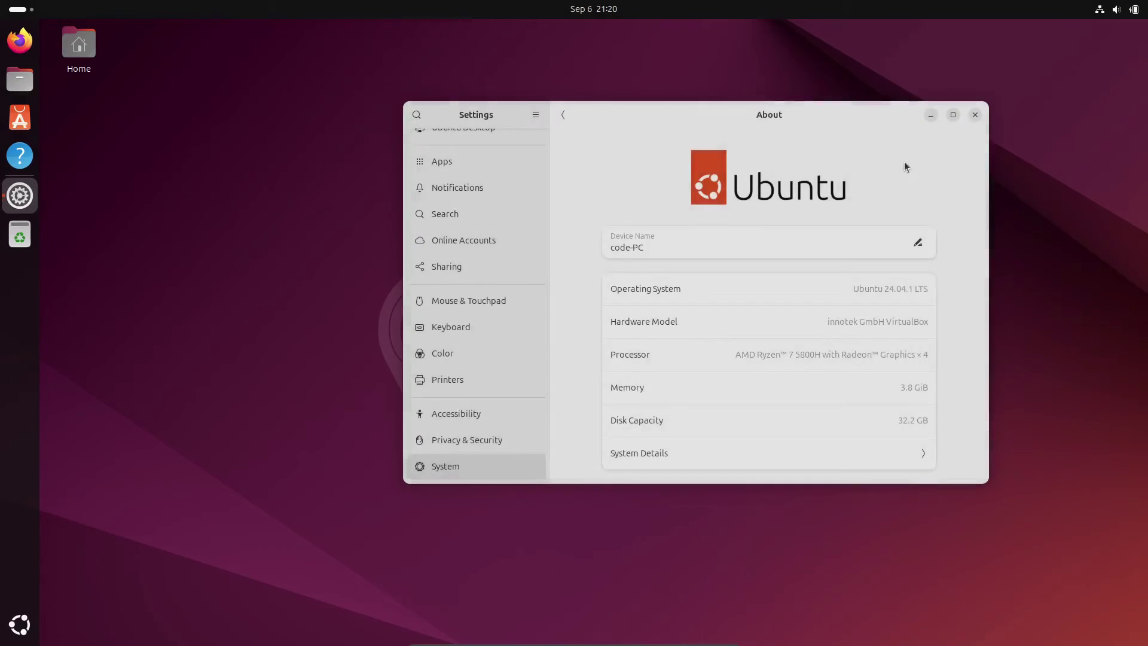
pyautogui.click(974, 115)
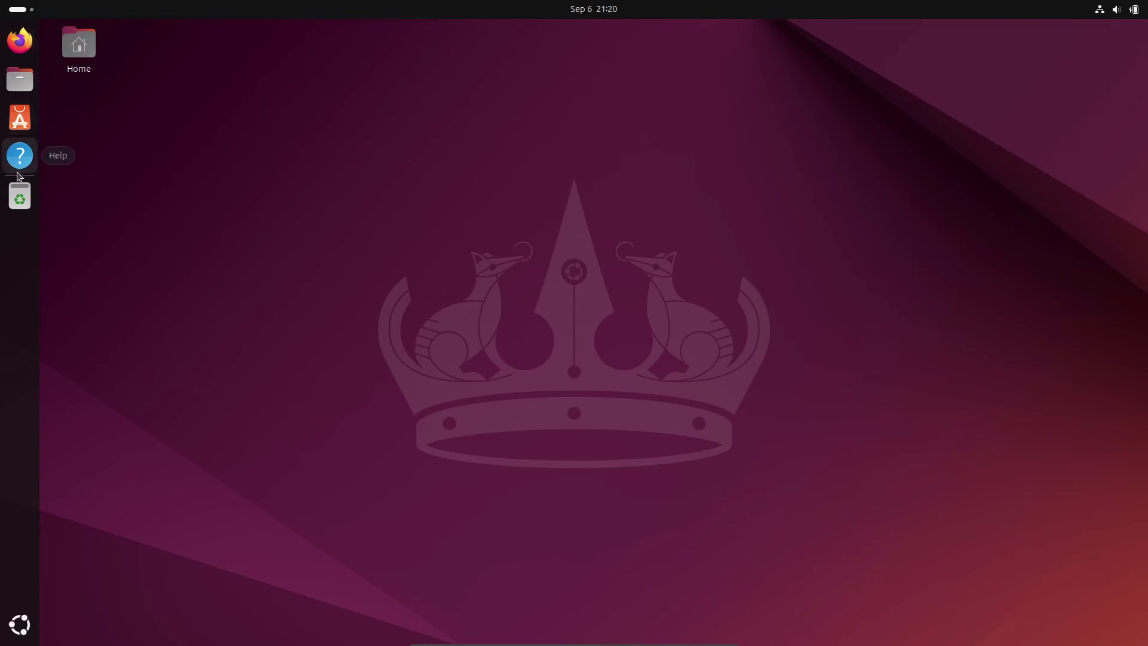
# Launch System Monitor, check its Resources graphs (memory 1.2 GB of 4.1 GB), then close it
pyautogui.click(33, 632)
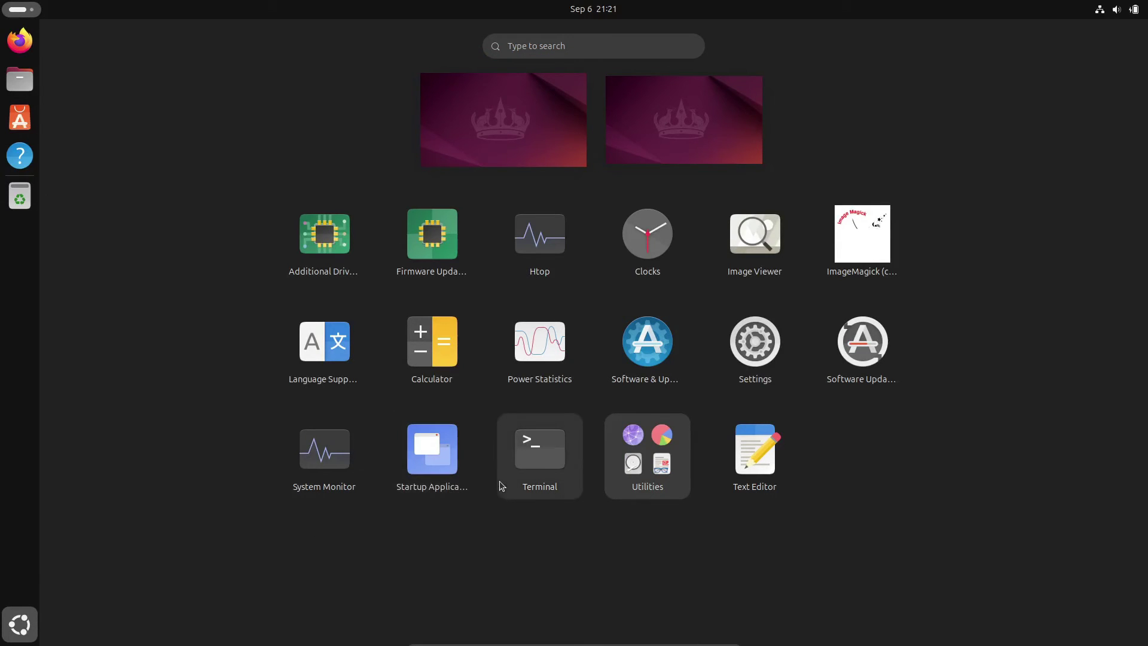
pyautogui.click(325, 455)
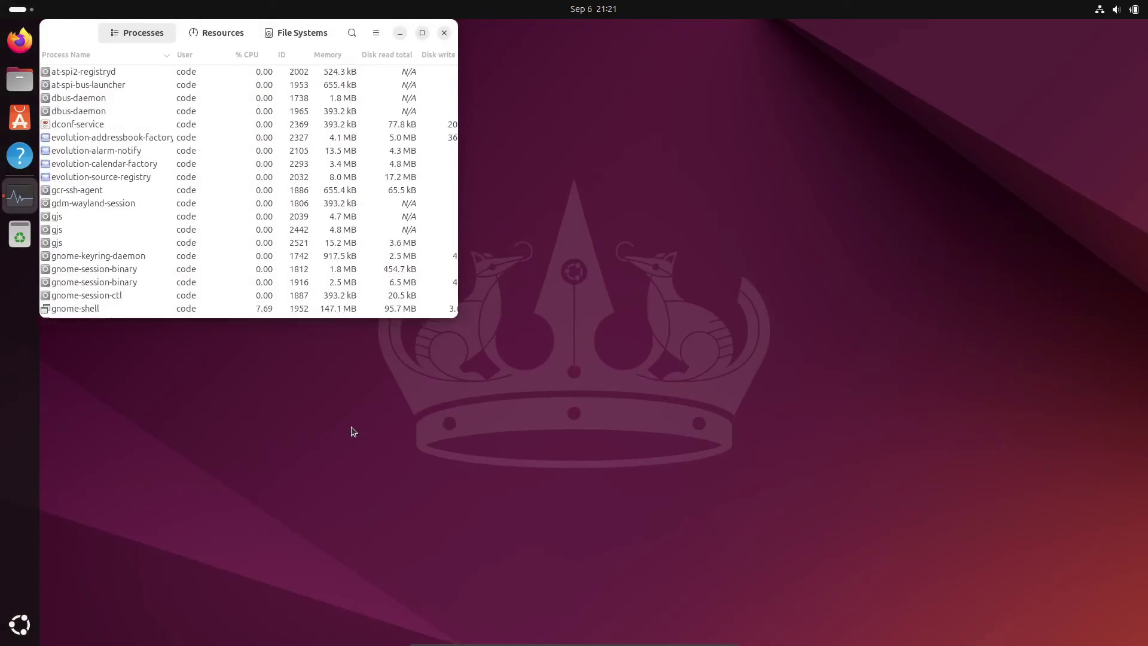
pyautogui.click(216, 33)
pyautogui.moveTo(95, 50); pyautogui.dragTo(354, 127)
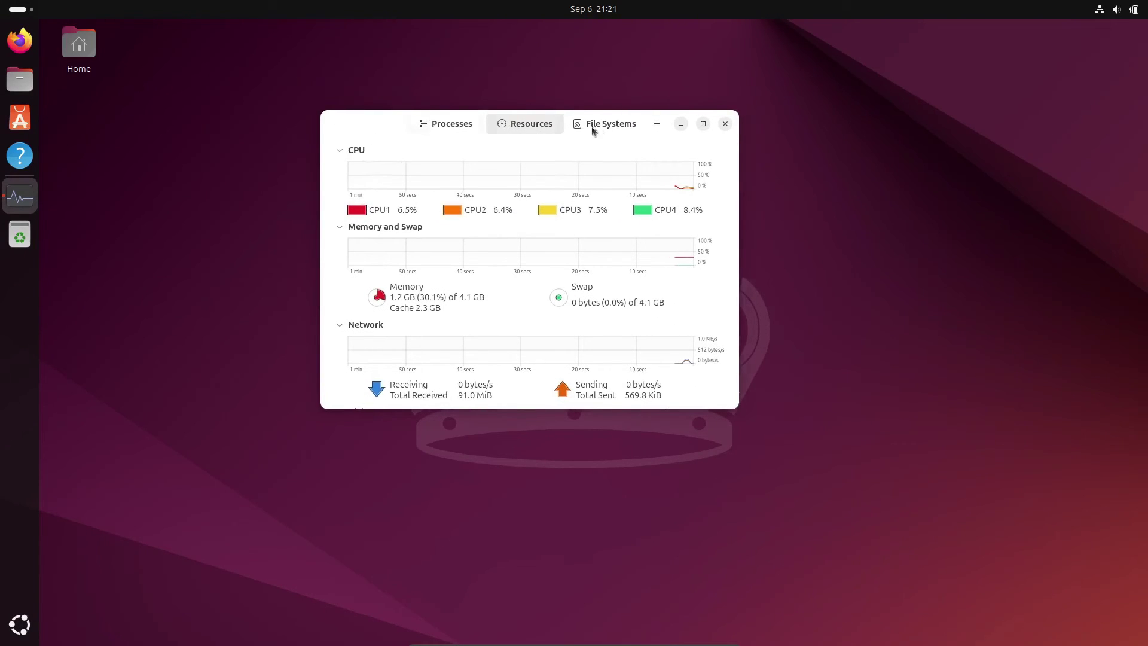
pyautogui.click(725, 123)
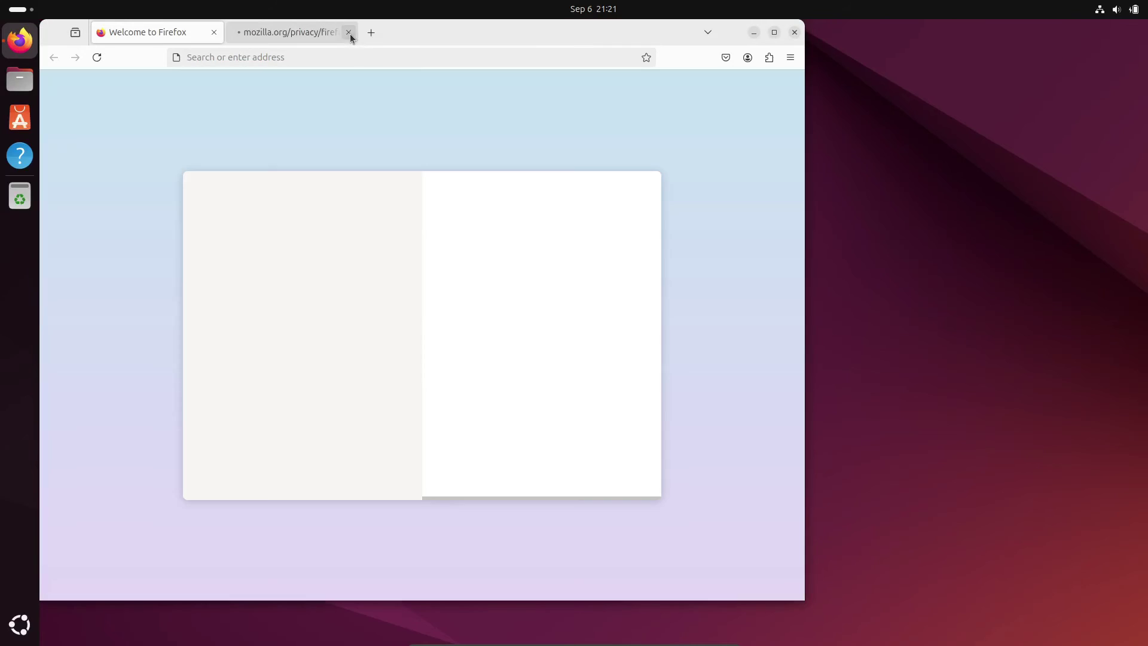
# Close the mozilla.org and Welcome tabs and search Google for 'ubuntu' from the address bar
pyautogui.click(349, 33)
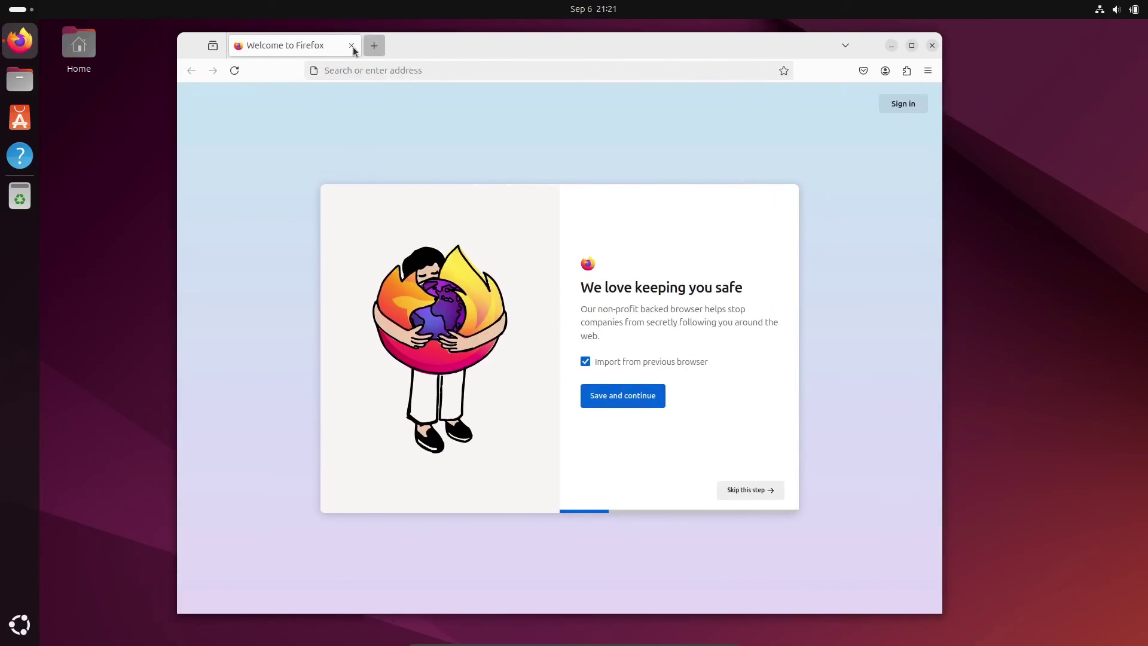
pyautogui.click(352, 46)
pyautogui.click(353, 70)
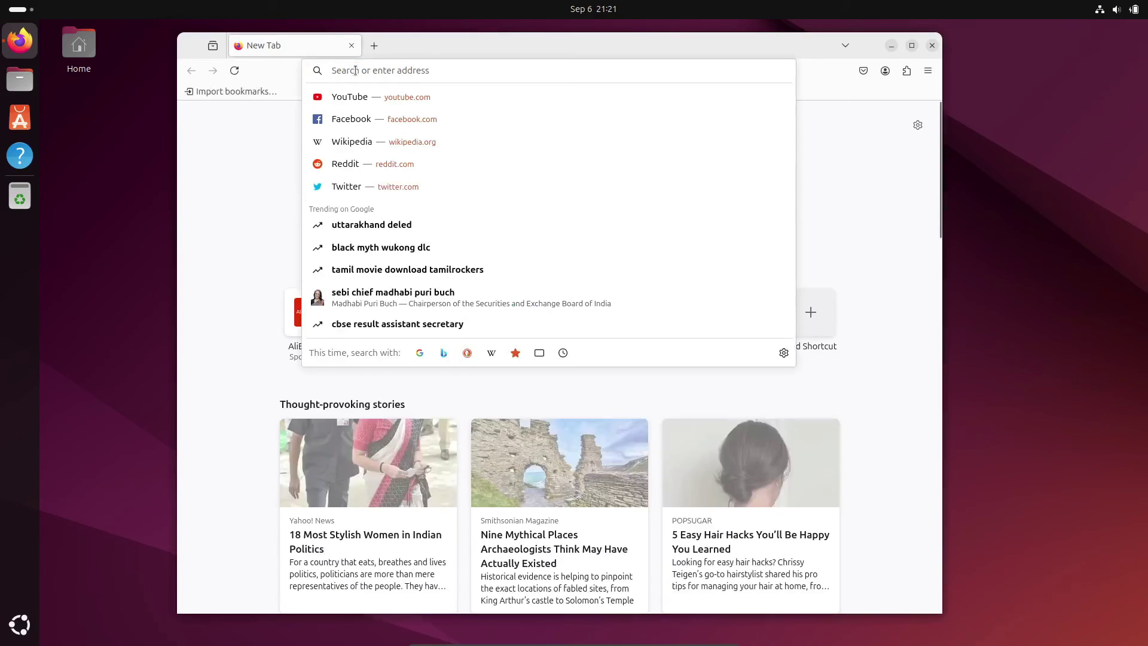
pyautogui.write('ubuntu')
pyautogui.press('Return')
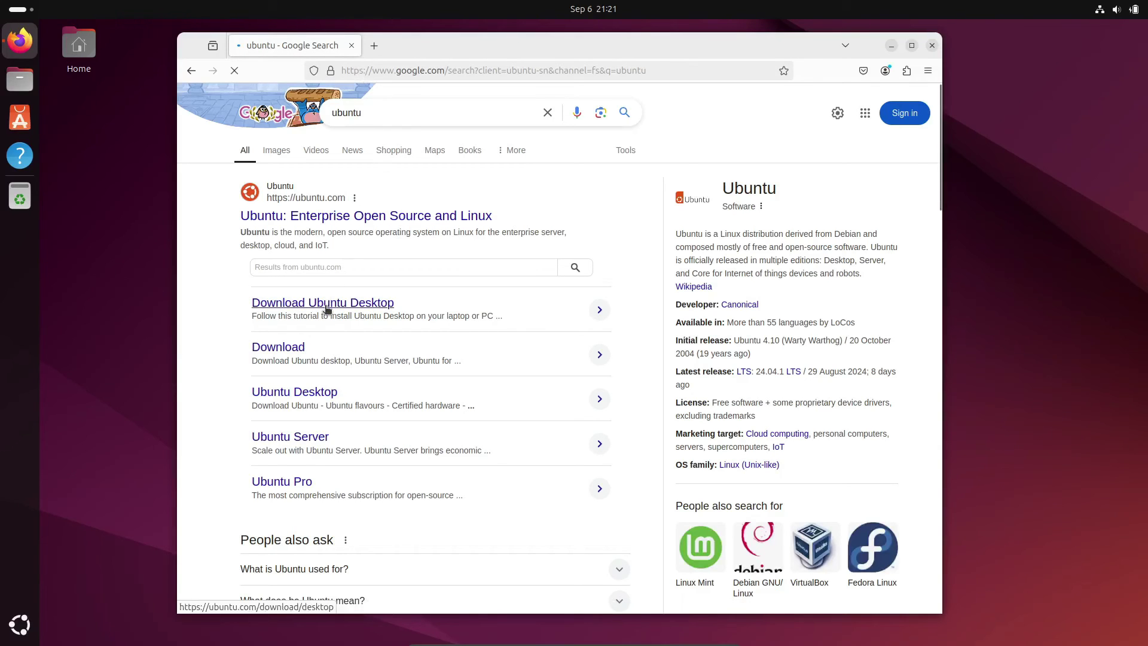
# Open the Download Ubuntu Desktop page for 24.04.1 LTS and accept all cookies
pyautogui.click(328, 307)
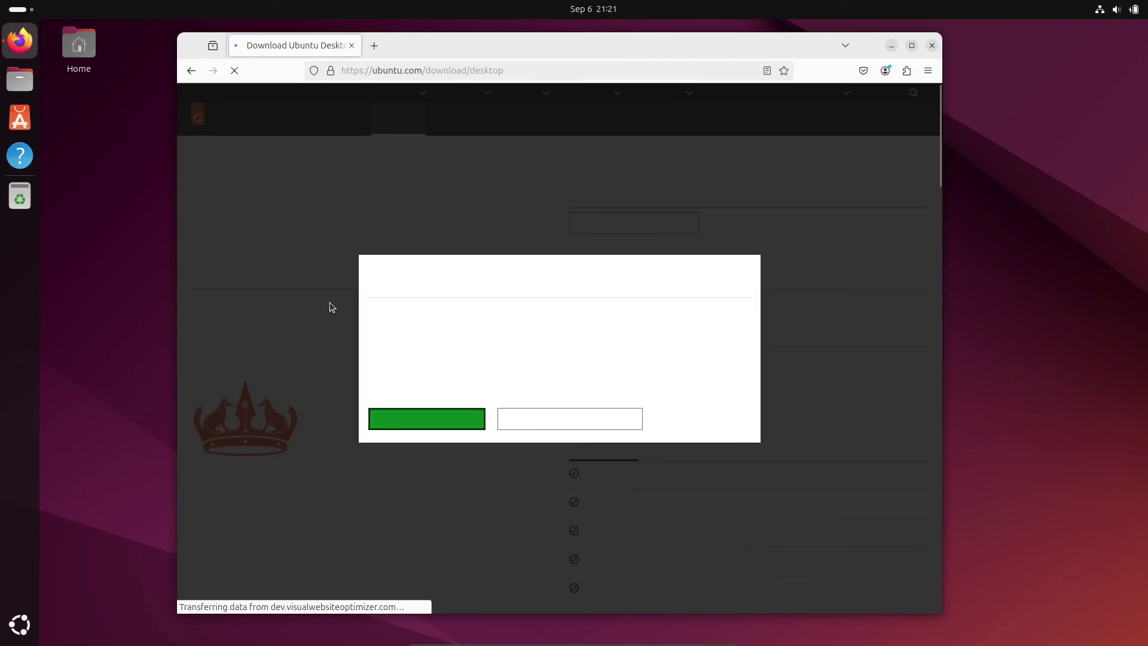
pyautogui.click(405, 422)
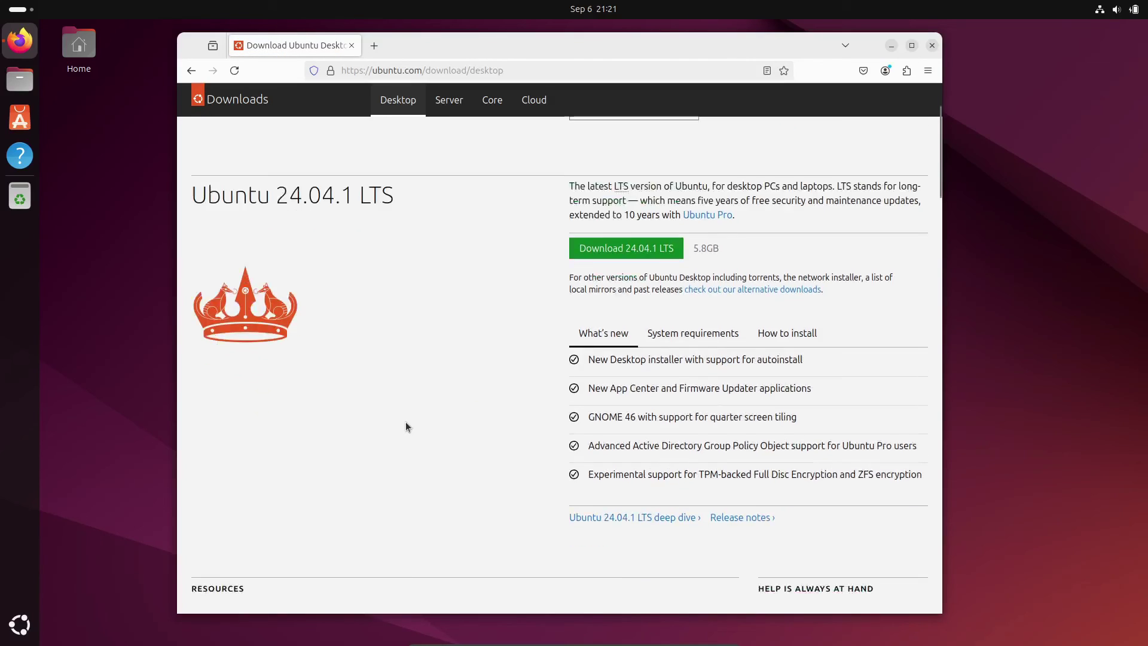
pyautogui.scroll(-10, 407, 423)
pyautogui.scroll(10, 408, 422)
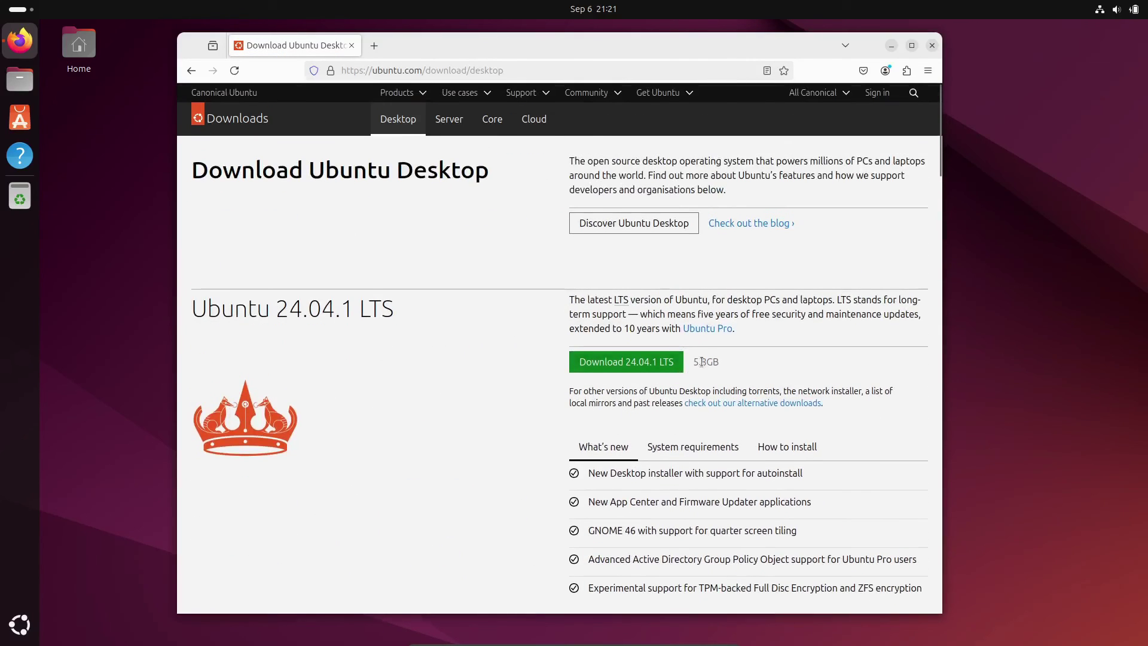
# Scroll through the 5.8GB Ubuntu 24.04.1 LTS download page down to the footer
pyautogui.scroll(-5, 516, 342)
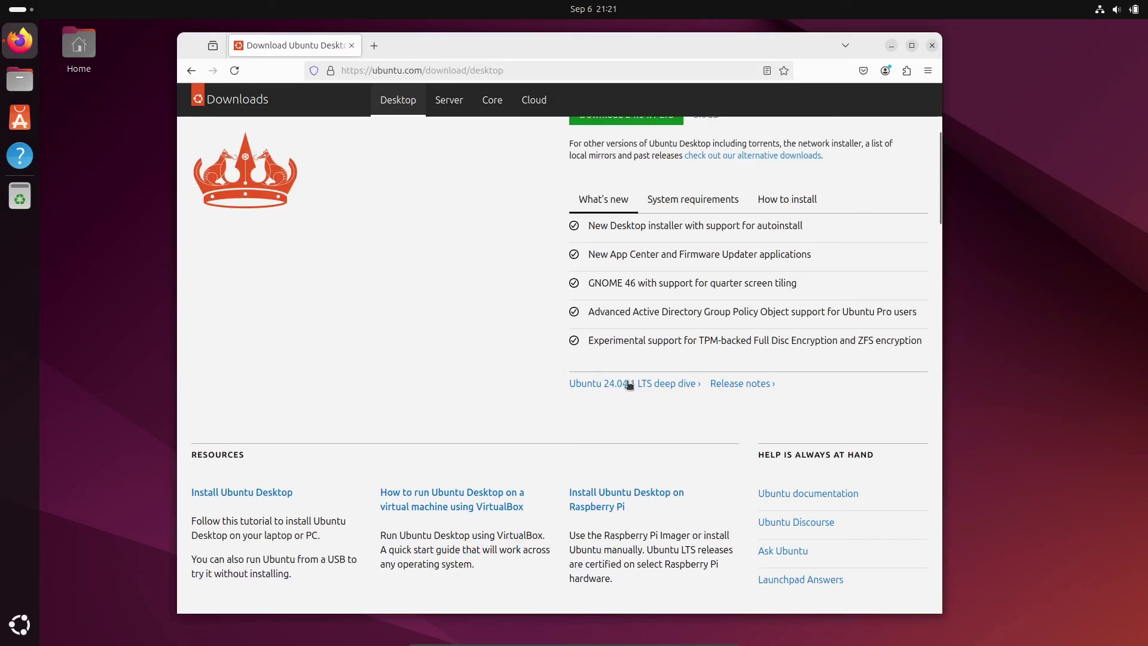
pyautogui.scroll(-10, 751, 395)
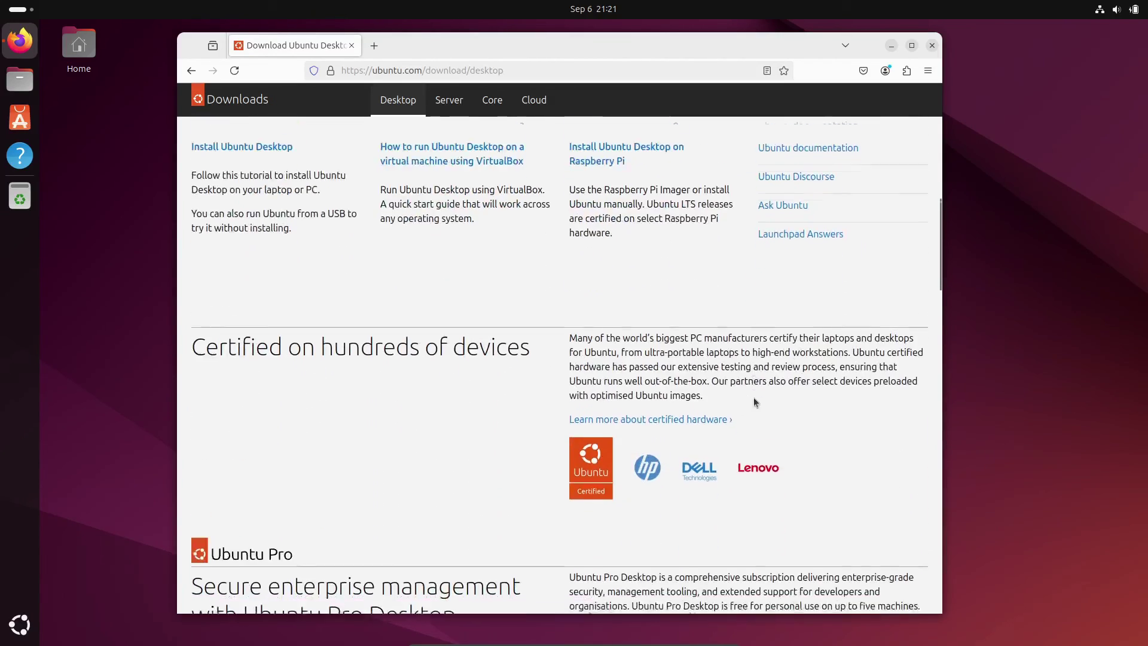
pyautogui.scroll(-12, 753, 400)
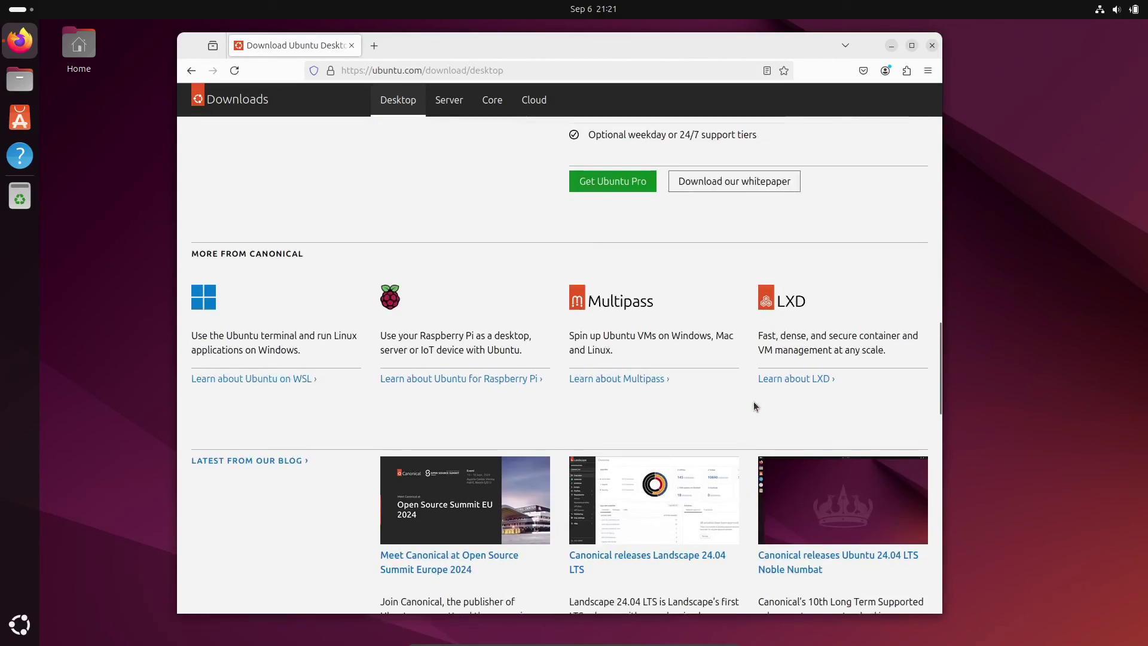
pyautogui.scroll(-9, 755, 407)
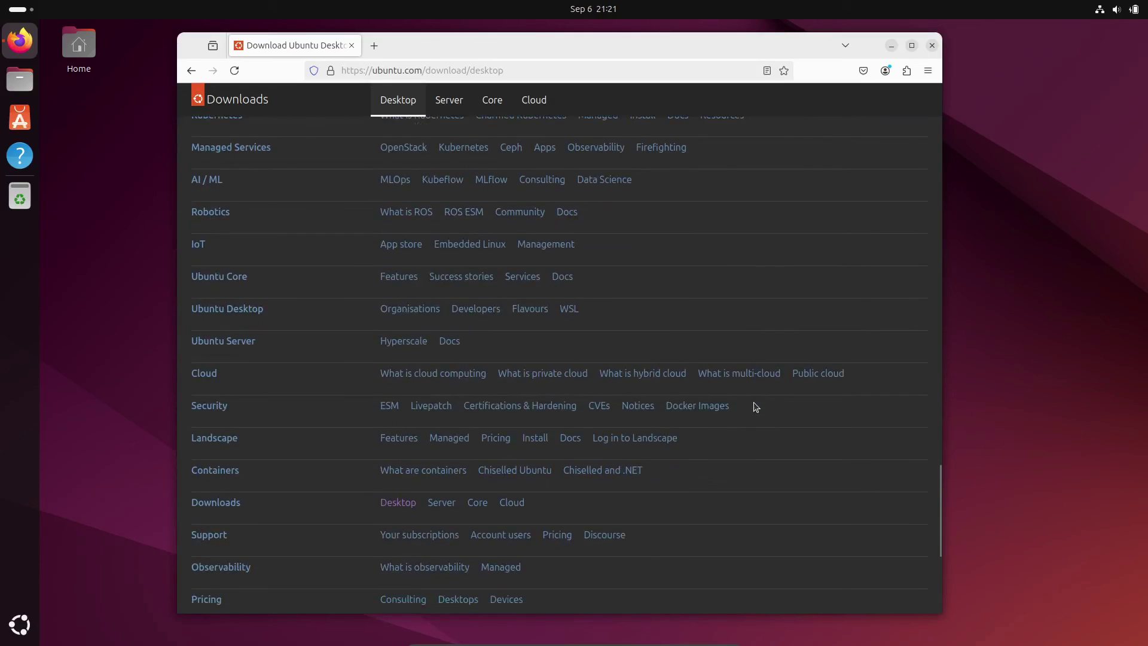
pyautogui.scroll(-4, 755, 407)
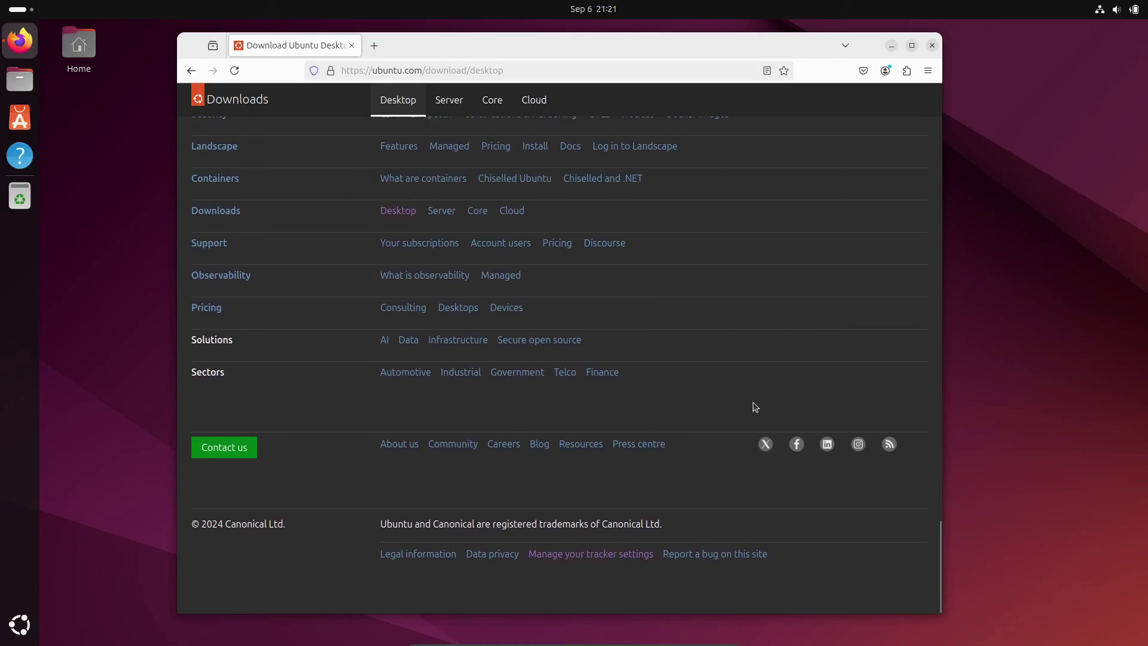